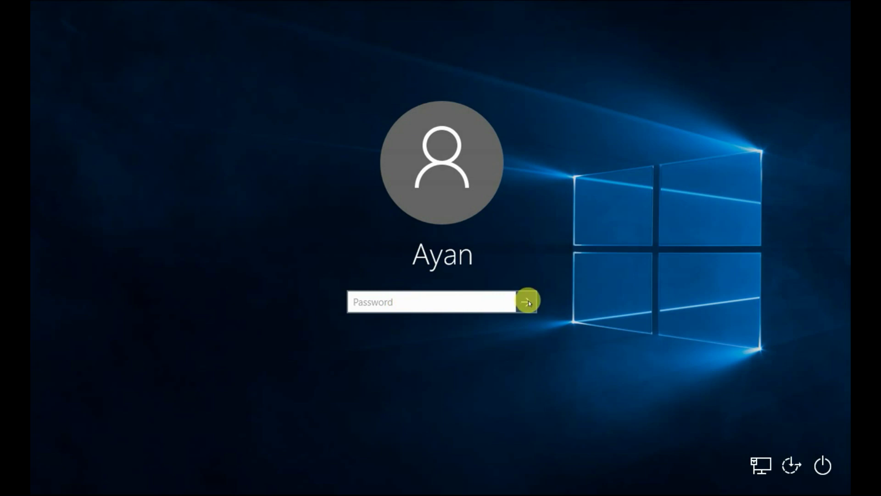
# Try signing in twice with an empty password, dismissing the incorrect-password error each time
pyautogui.click(527, 302)
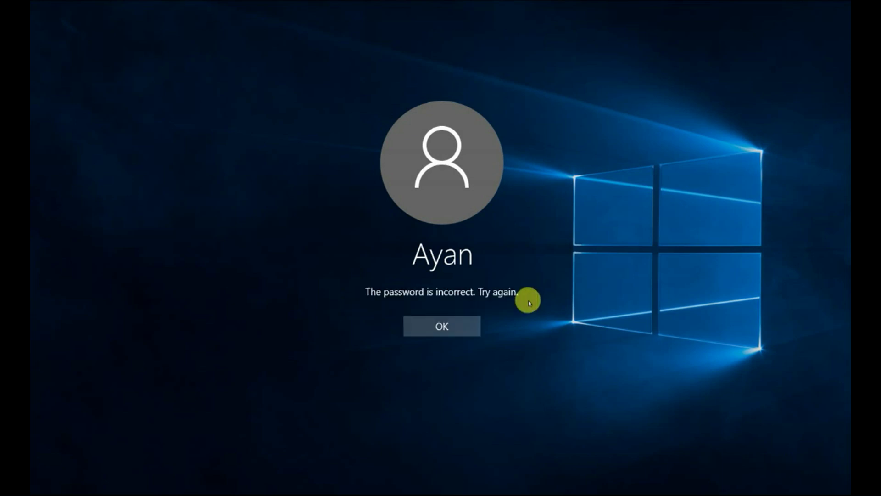
pyautogui.click(448, 332)
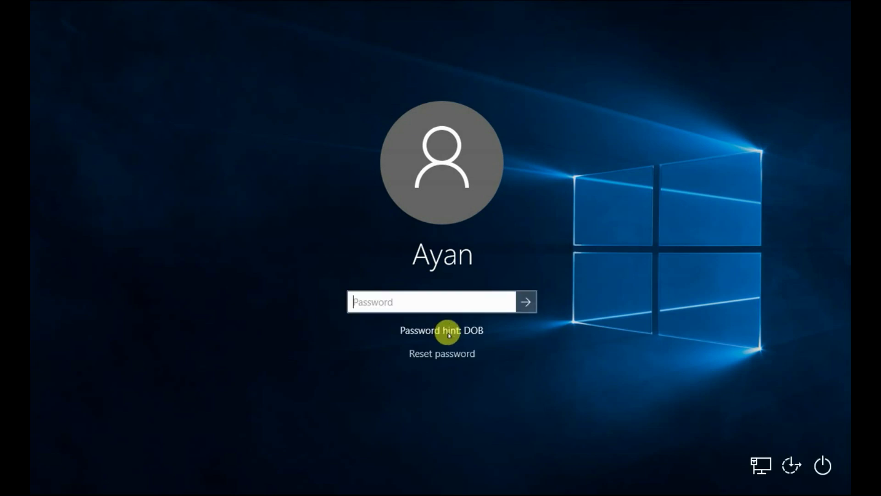
pyautogui.click(528, 302)
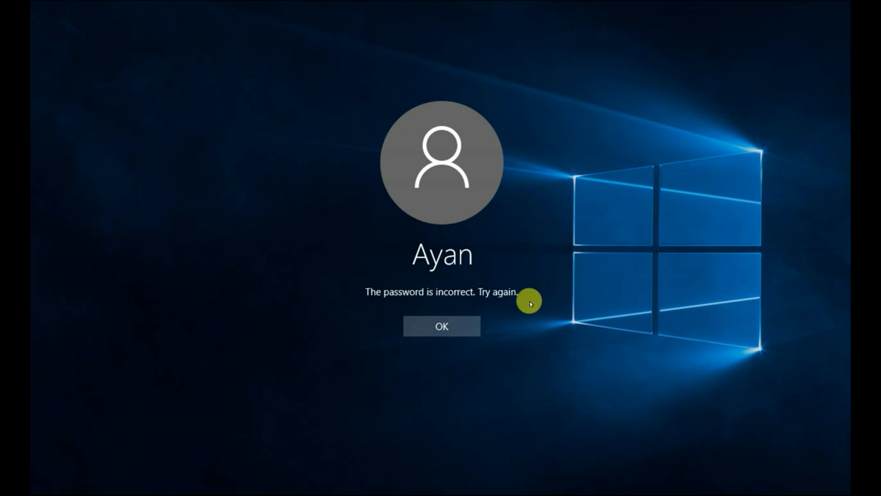
pyautogui.click(464, 323)
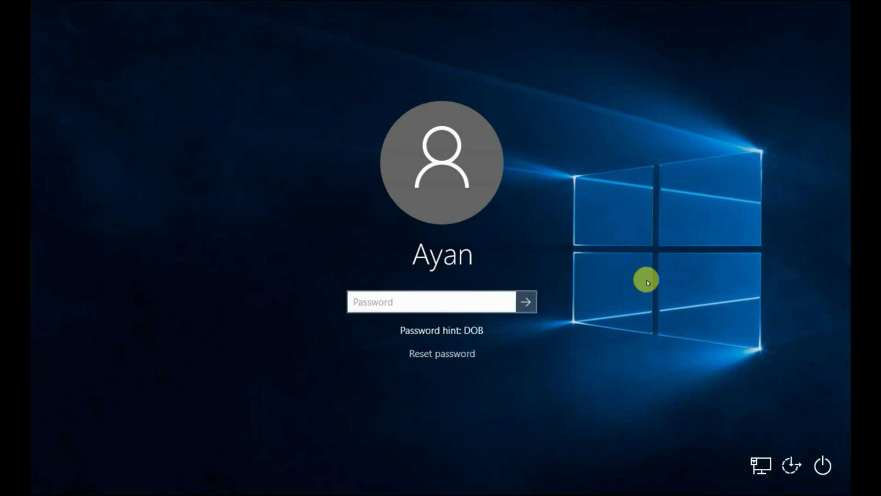
# Choose Restart from the sign-in screen's power menu after briefly checking Ease of Access
pyautogui.click(817, 468)
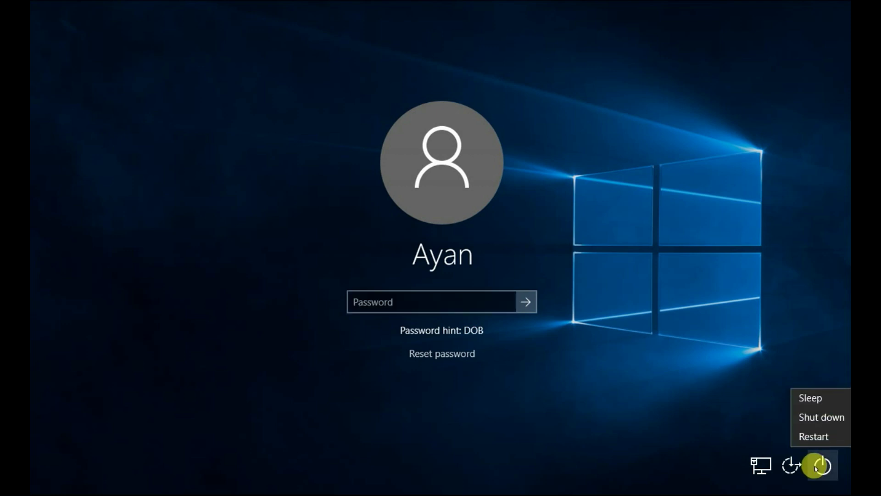
pyautogui.click(739, 429)
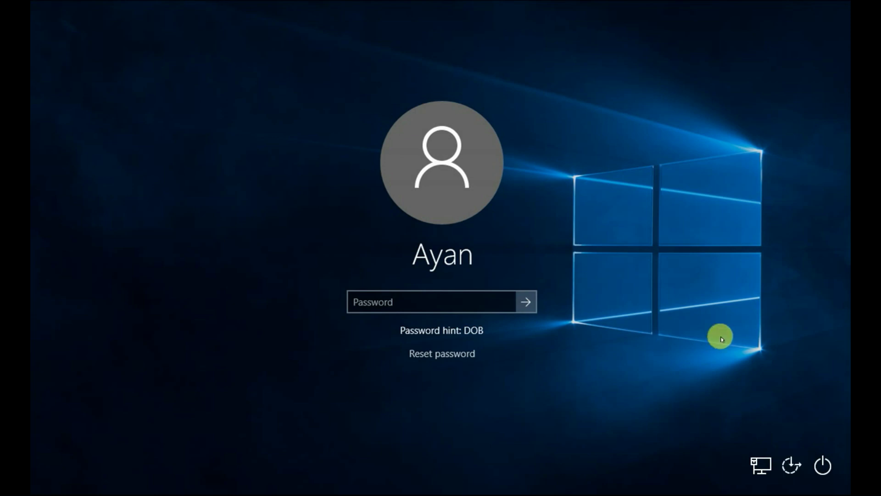
pyautogui.click(668, 302)
pyautogui.click(823, 462)
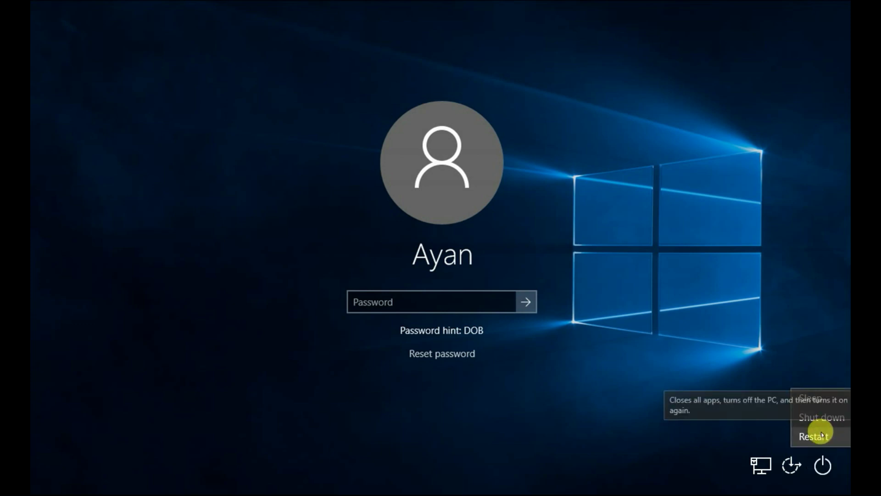
pyautogui.click(821, 435)
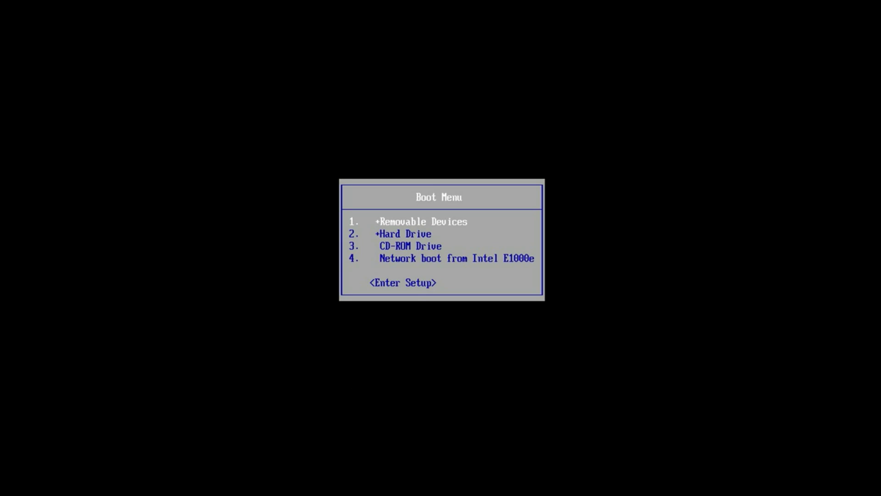
# Select CD-ROM Drive in the boot menu and confirm booting from the Windows disc
pyautogui.press('Down')
pyautogui.press('Return')
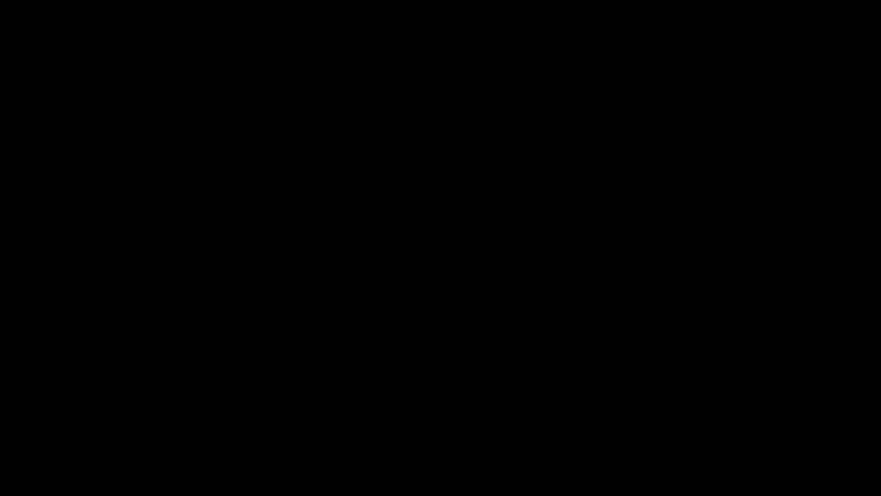
pyautogui.press('Return')
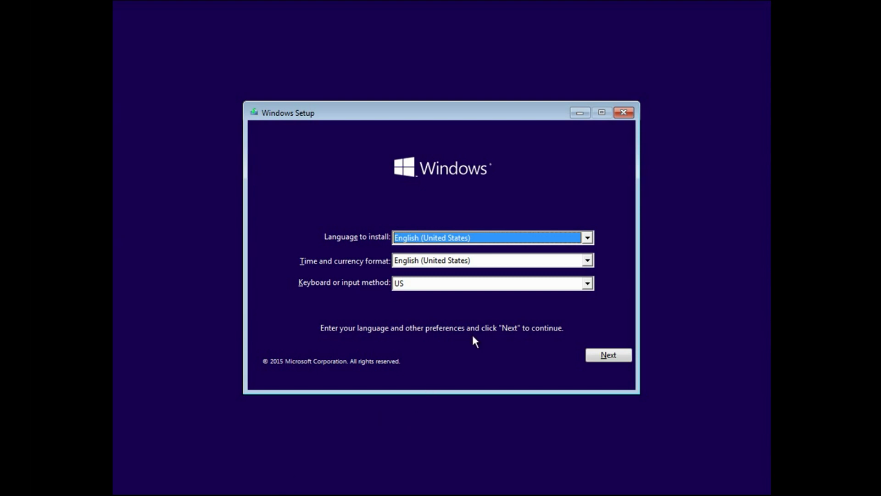
# Go through Next, Repair your computer, Troubleshoot and Advanced options to launch Command Prompt
pyautogui.click(604, 354)
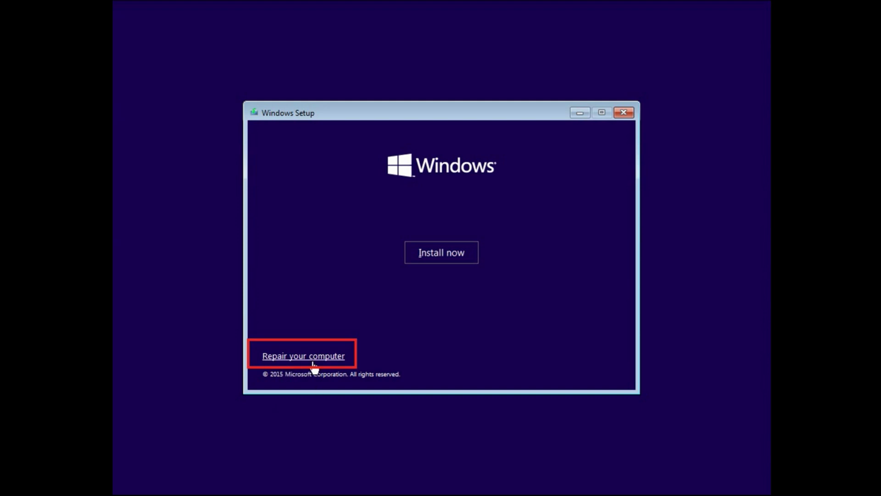
pyautogui.click(340, 360)
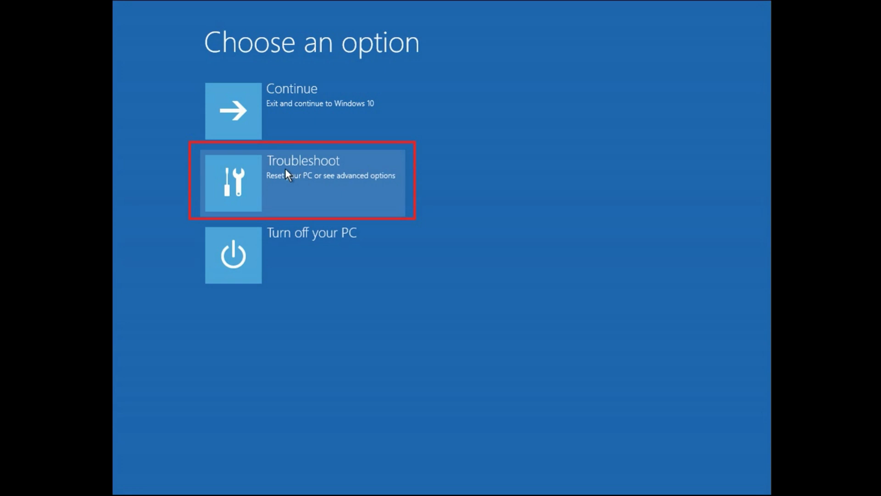
pyautogui.click(290, 182)
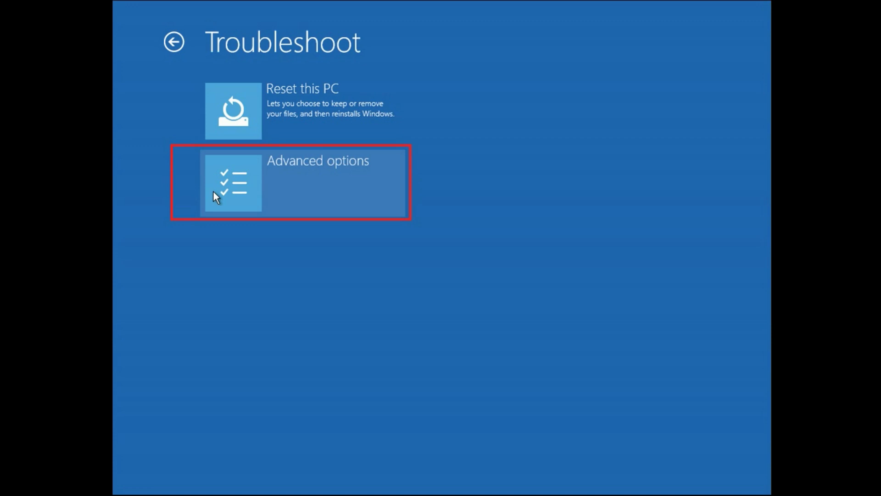
pyautogui.click(243, 181)
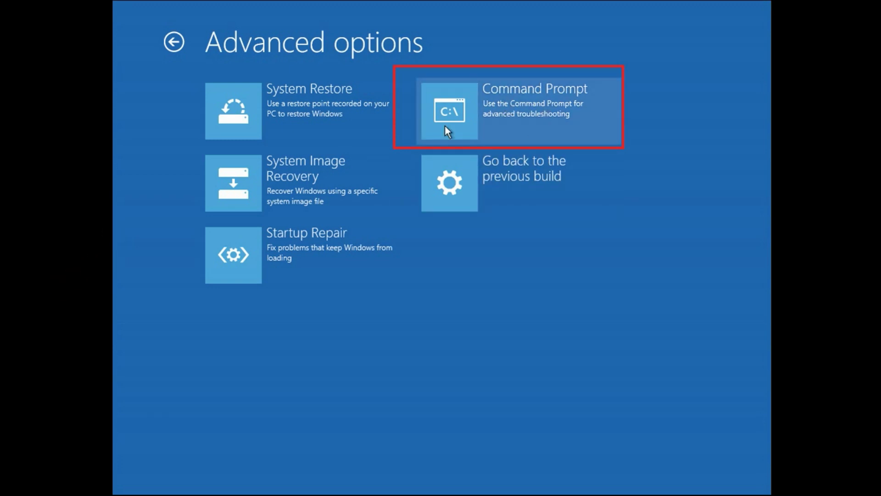
pyautogui.click(472, 122)
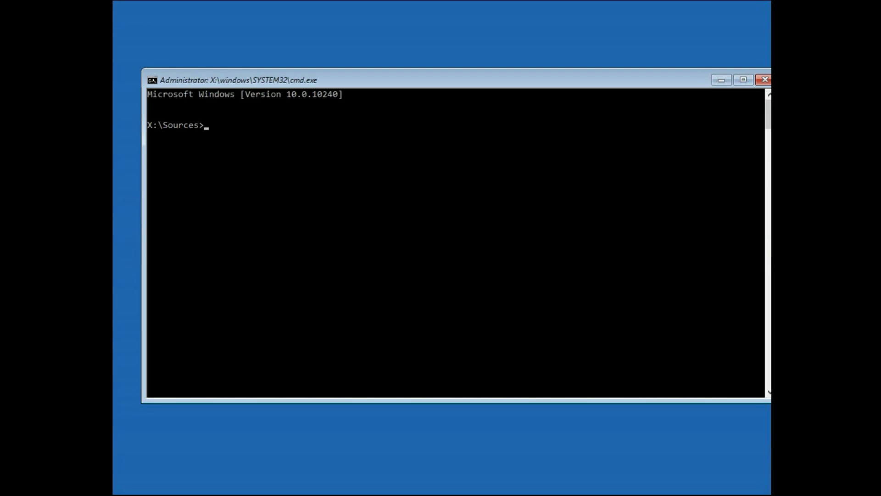
# Run diskpart and 'list volume' to find the 40 GB NTFS D: partition, then exit
pyautogui.write('diskpart')
pyautogui.press('Return')
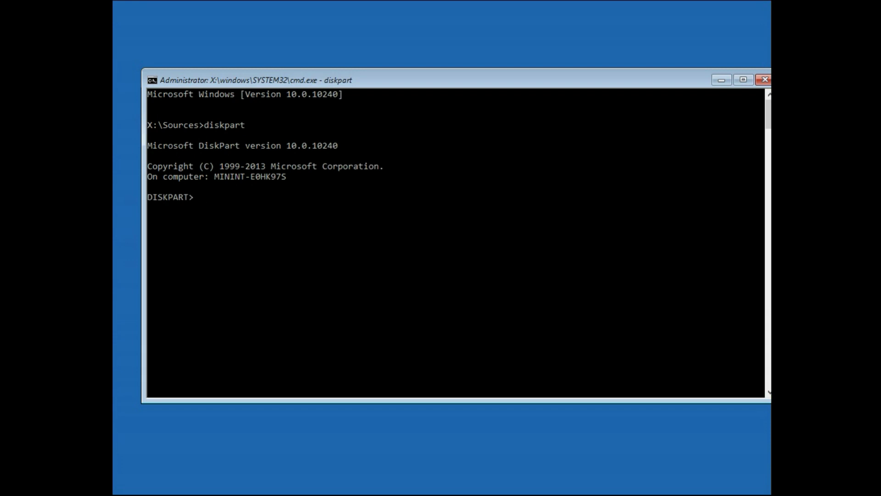
pyautogui.write('list volume')
pyautogui.press('Return')
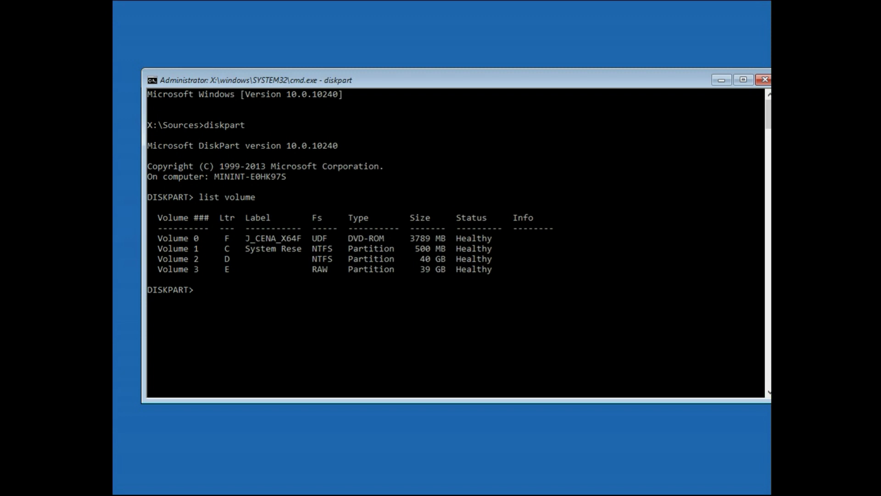
pyautogui.write('d')
pyautogui.press('BackSpace')
pyautogui.write('exit')
pyautogui.press('Return')
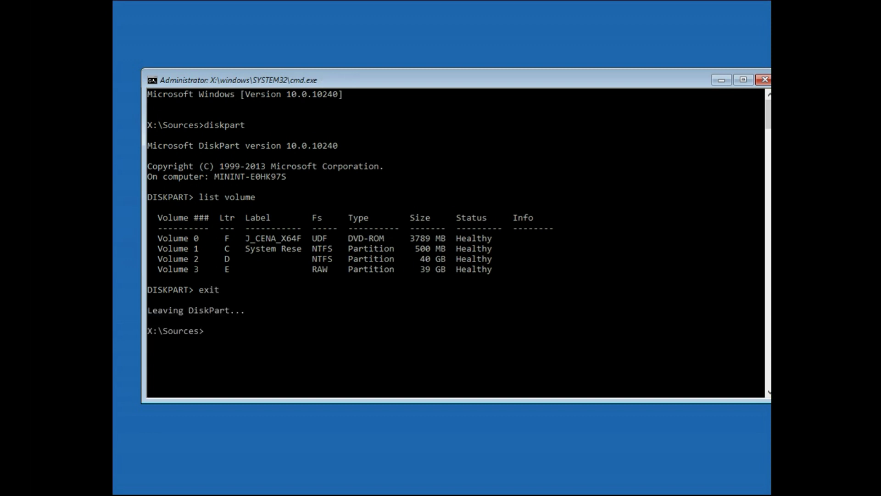
# Switch to drive D: and change into the Windows folder, then System32
pyautogui.write('d:')
pyautogui.press('Return')
pyautogui.write('cd windows')
pyautogui.press('Return')
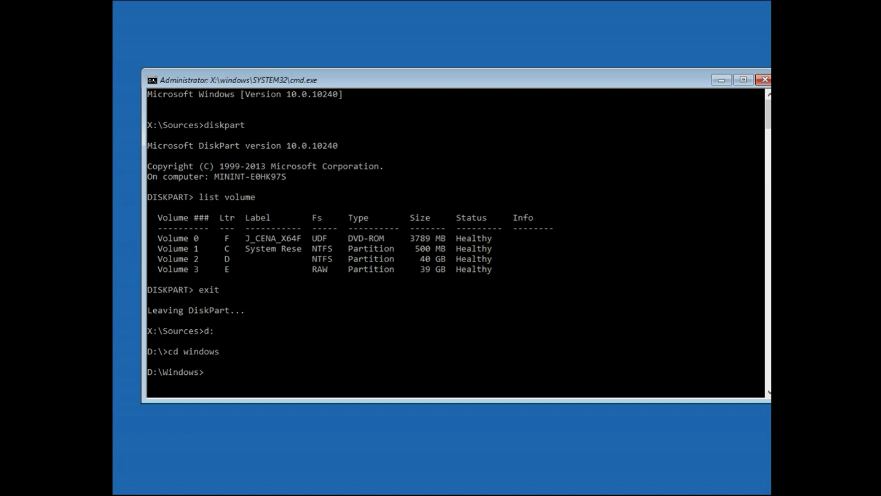
pyautogui.write('cd system32')
pyautogui.press('Return')
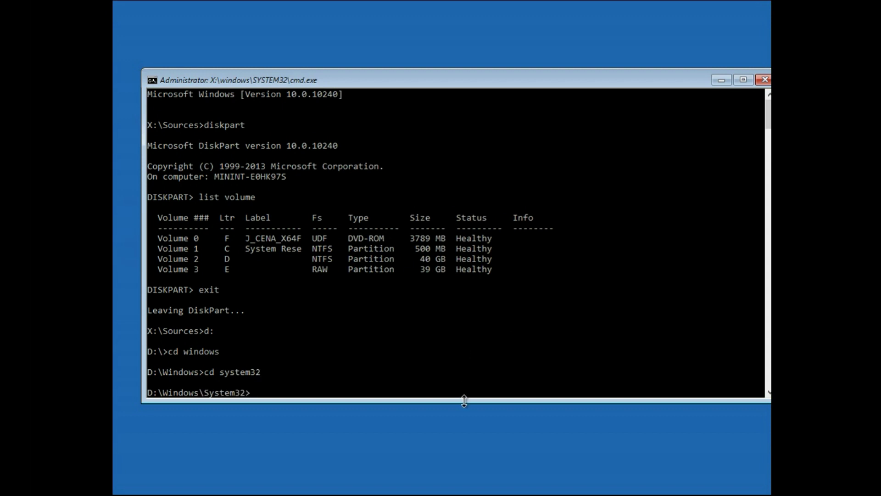
# Enlarge the console to full screen and begin typing the 'move' command
pyautogui.moveTo(464, 401); pyautogui.dragTo(453, 476)
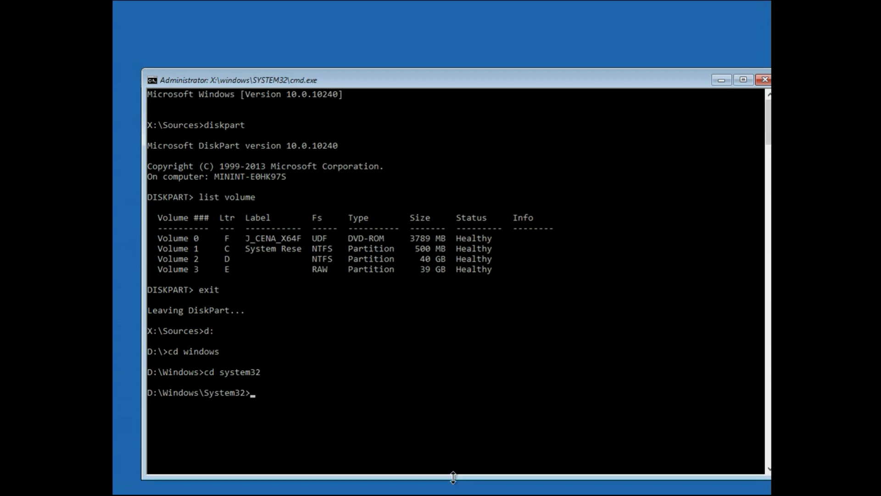
pyautogui.moveTo(450, 81); pyautogui.dragTo(439, 34)
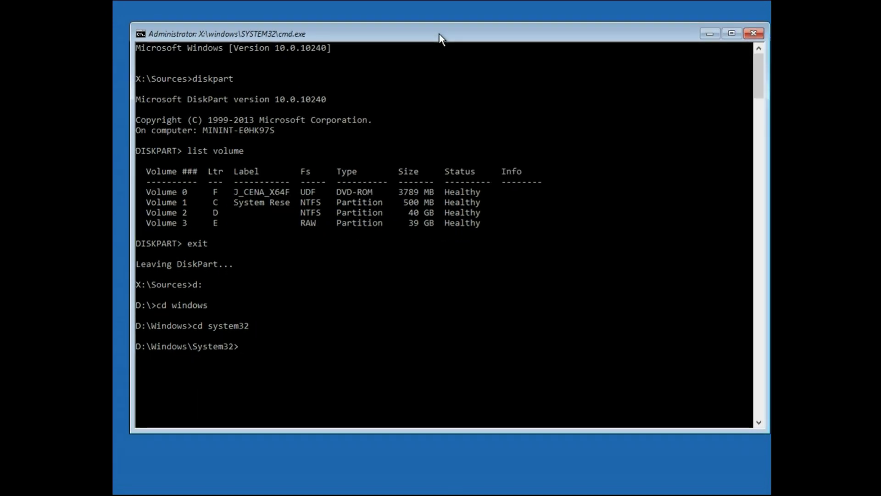
pyautogui.hotkey('alt', 'Return')
pyautogui.write('move')
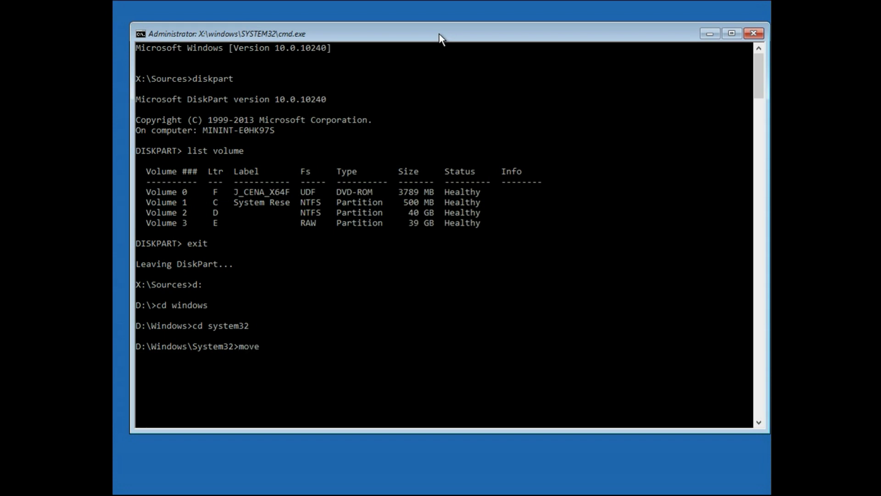